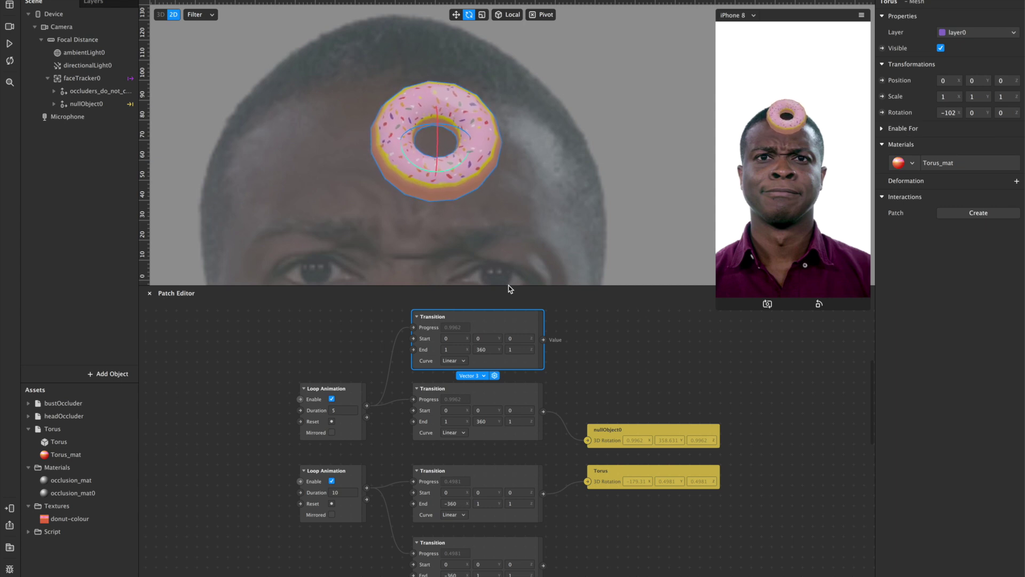
Preview the donut texture files in the assets folder from the Torus_mat texture setting, and close the browser without replacing the texture
key("ctrl+Left")
left_click(99, 454)
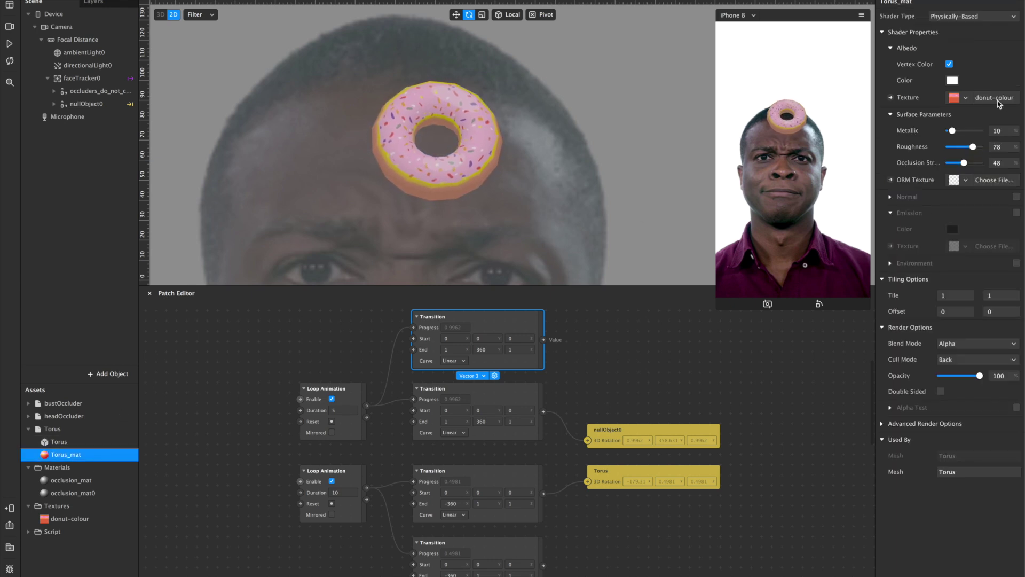
left_click(967, 99)
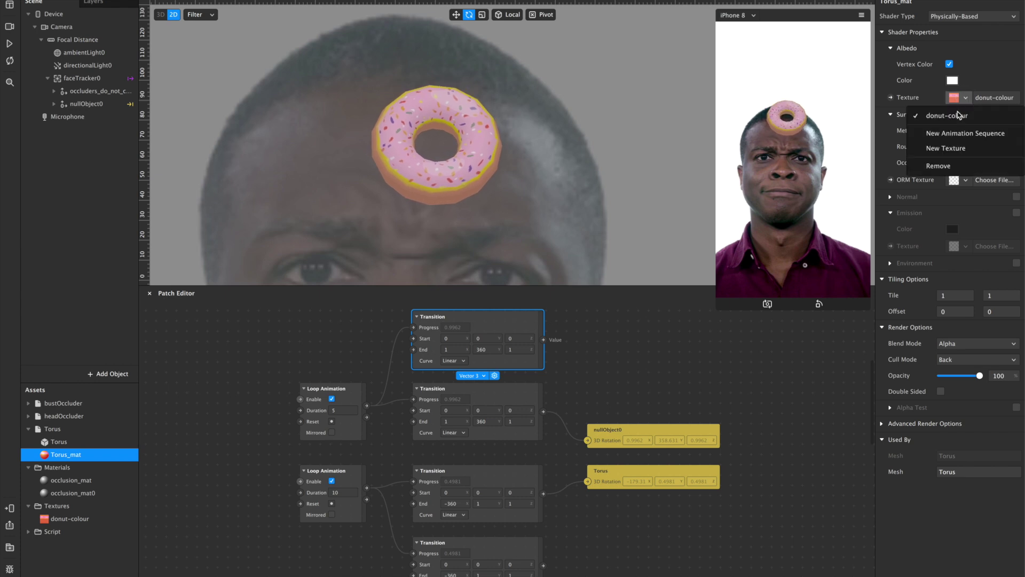
left_click(952, 151)
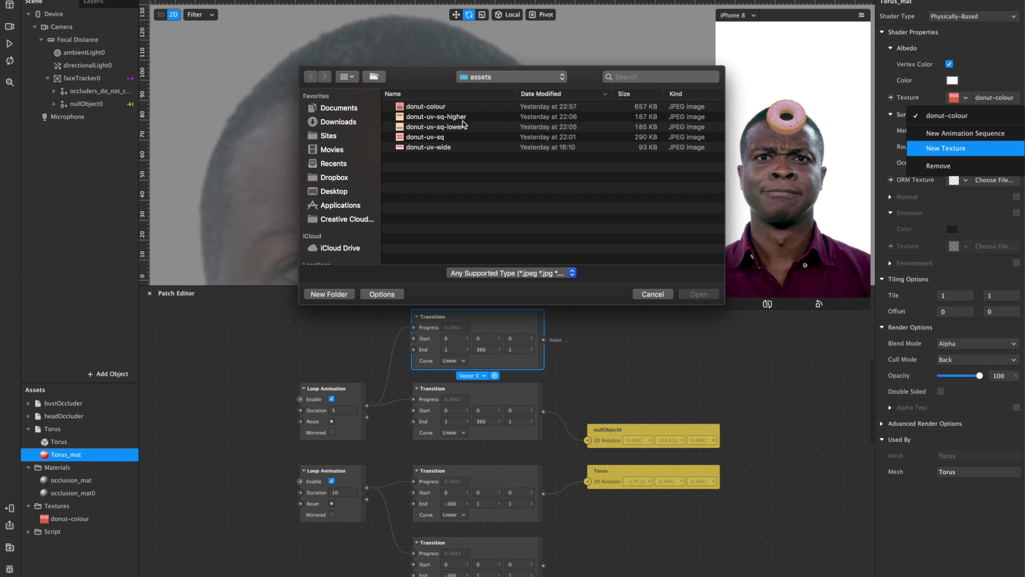
left_click(460, 149)
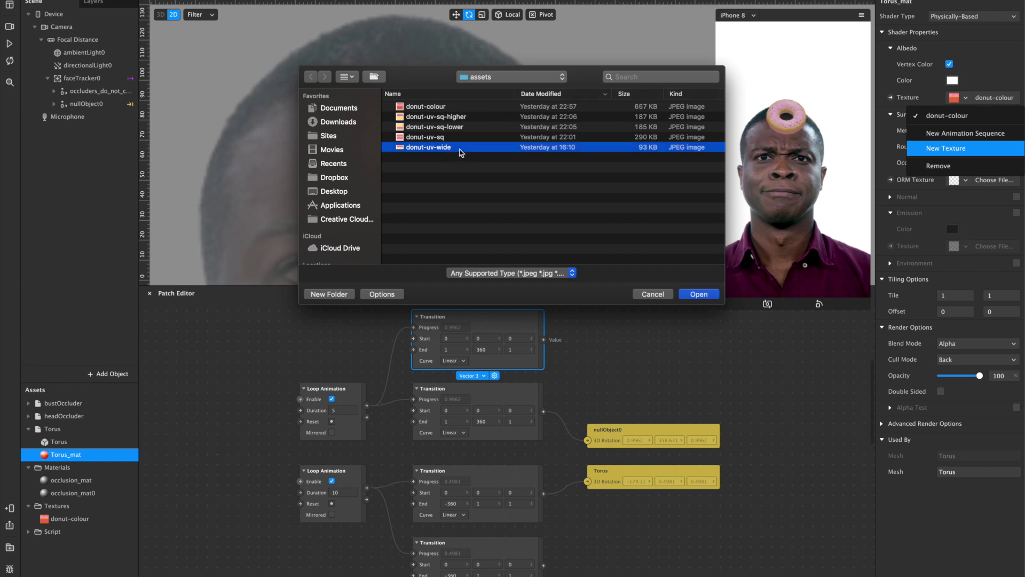
key("space")
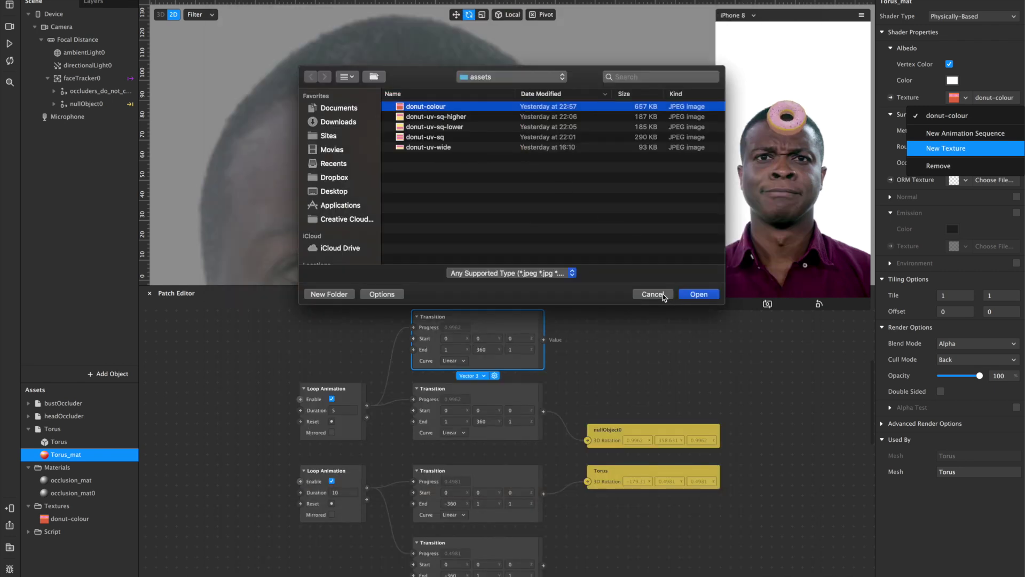
left_click(652, 294)
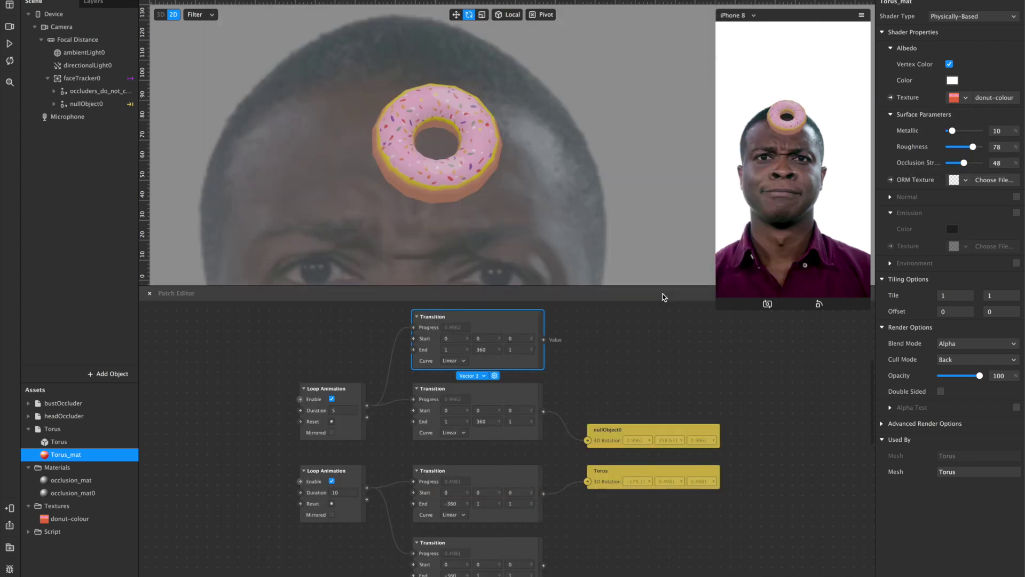
Duplicate nullObject0 with its torus inside the face tracker, and collapse the copy
left_click(88, 106)
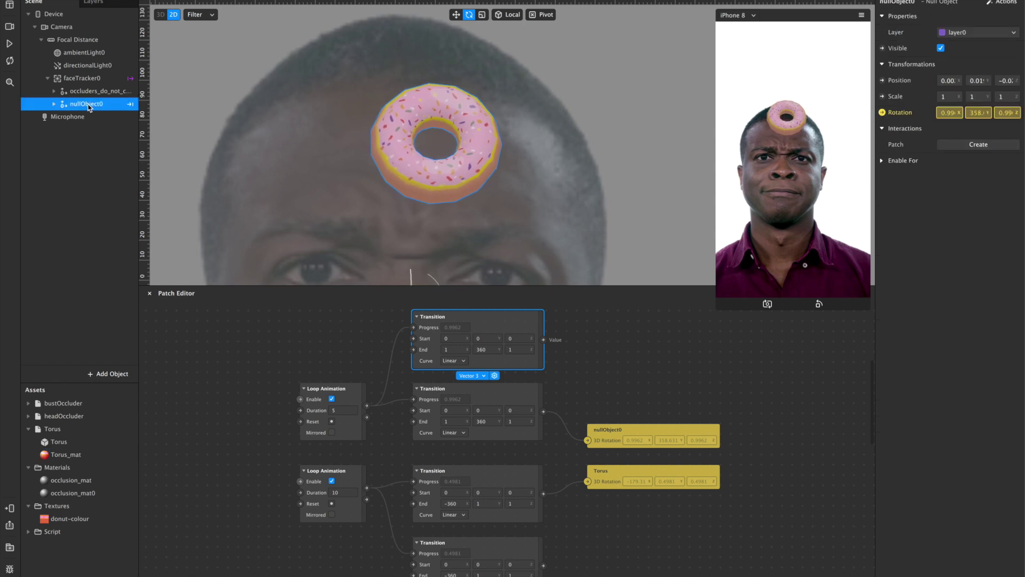
right_click(89, 106)
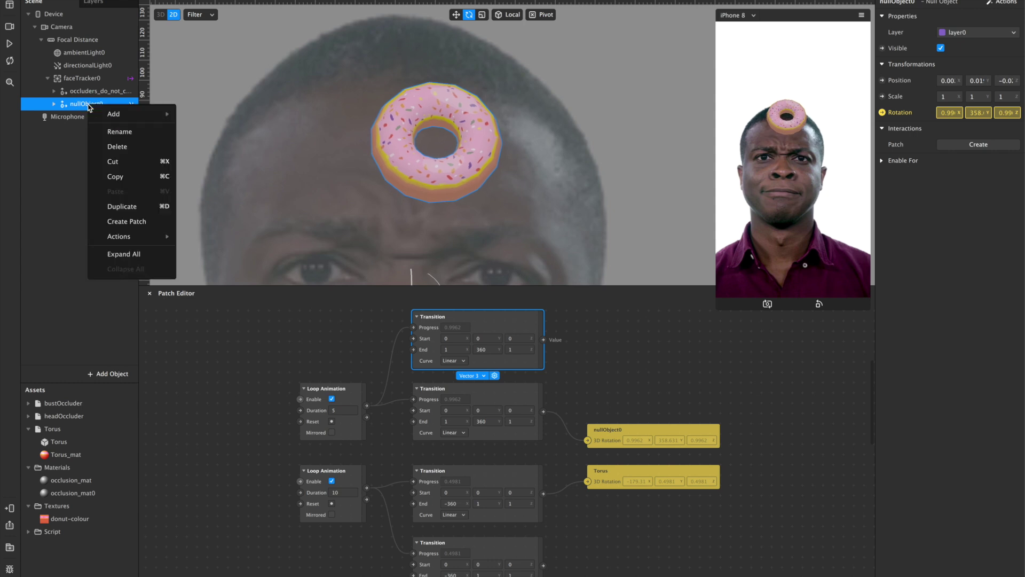
left_click(107, 206)
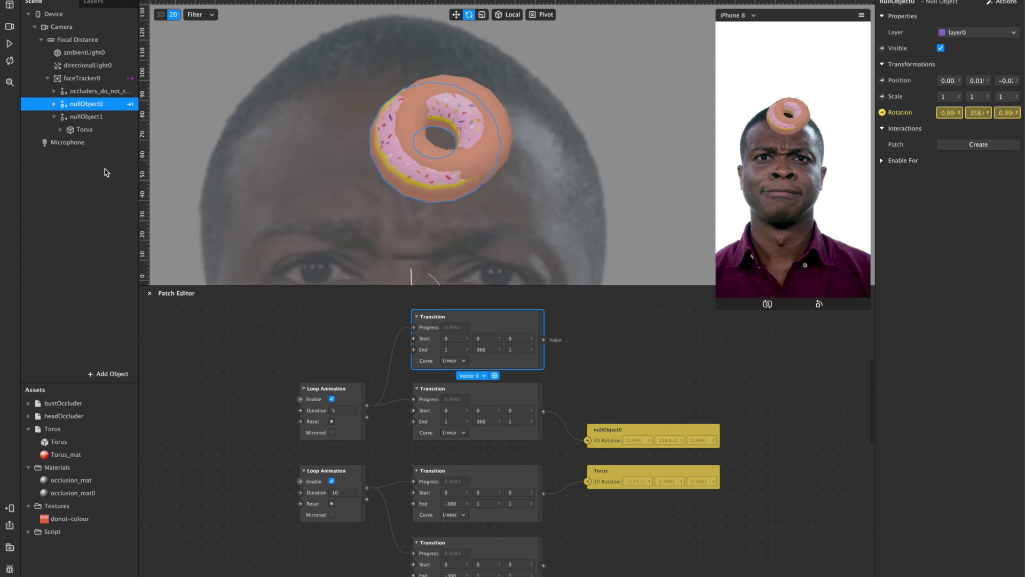
left_click(55, 116)
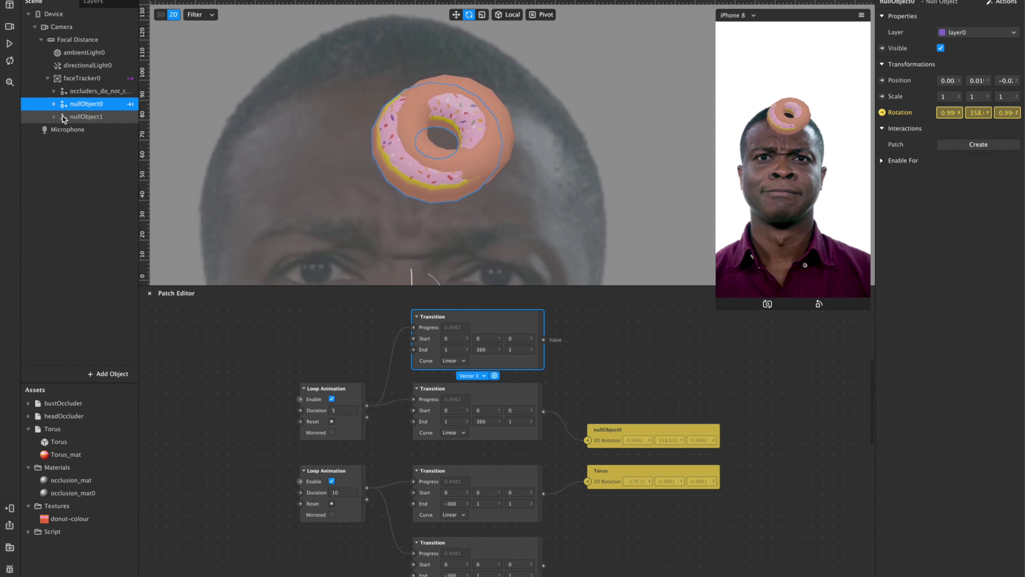
Create a 3D rotation patch for nullObject1 and connect the uppermost Transition patch's value to it
left_click(71, 117)
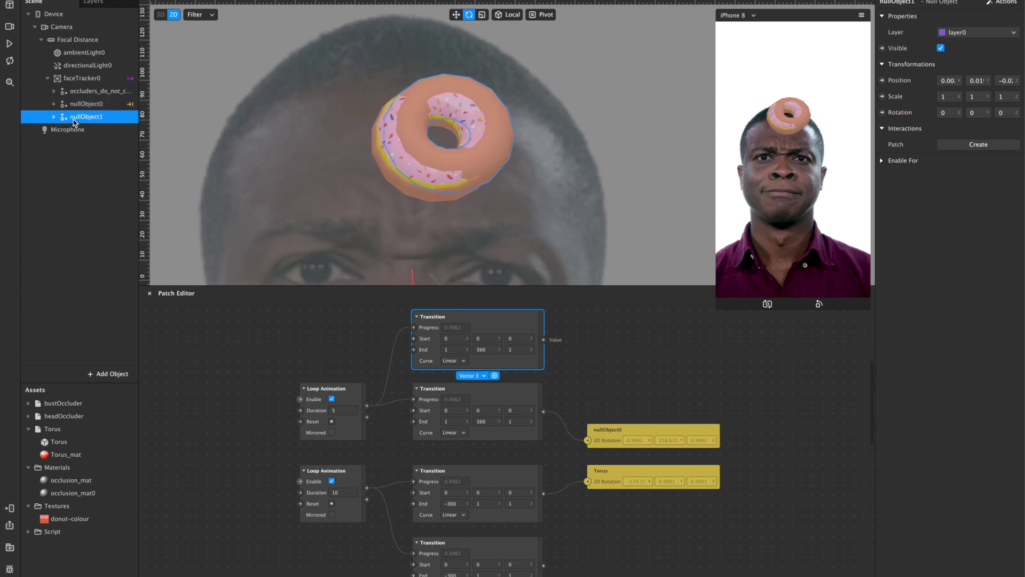
left_click(883, 112)
left_click_drag(597, 454, 675, 335)
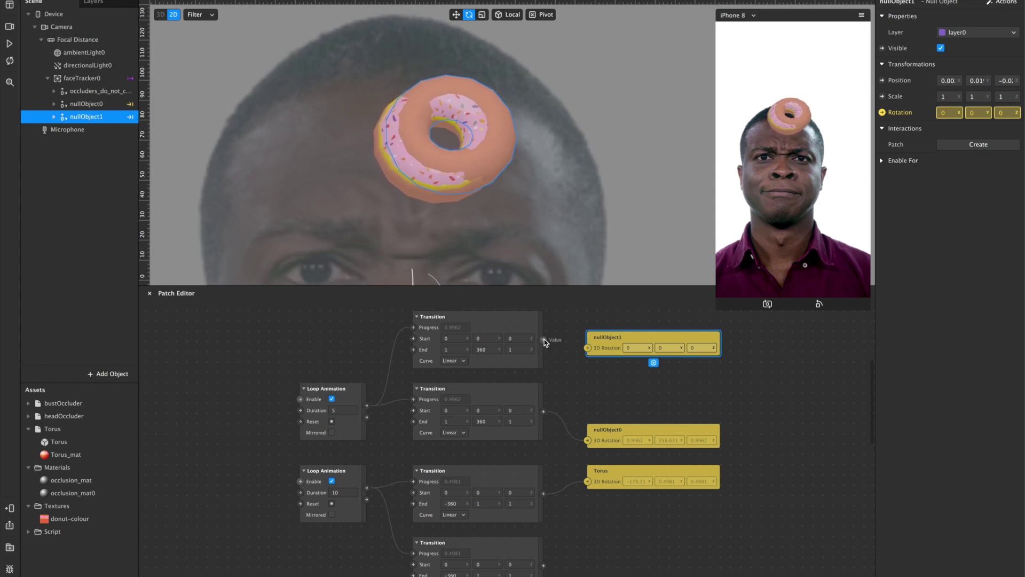
left_click_drag(544, 342, 588, 348)
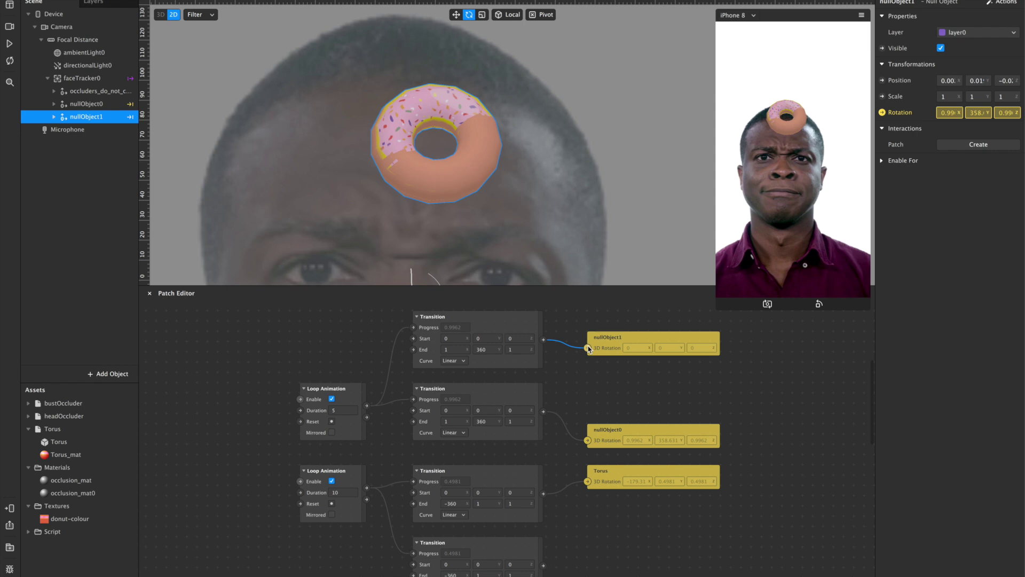
Set the Y end value to -360 in the Transition patch driving nullObject1
left_click(488, 350)
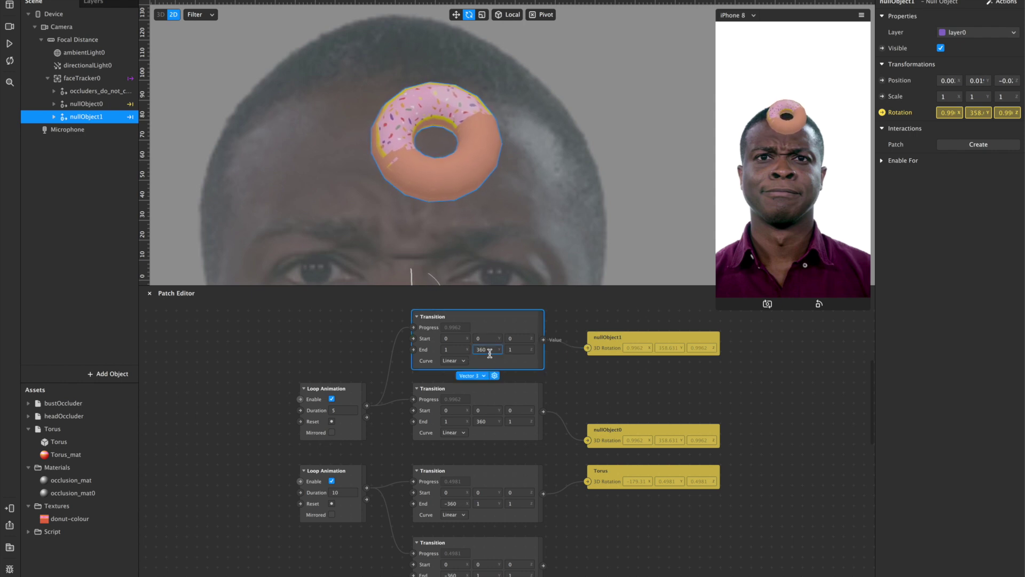
type("-")
key("Return")
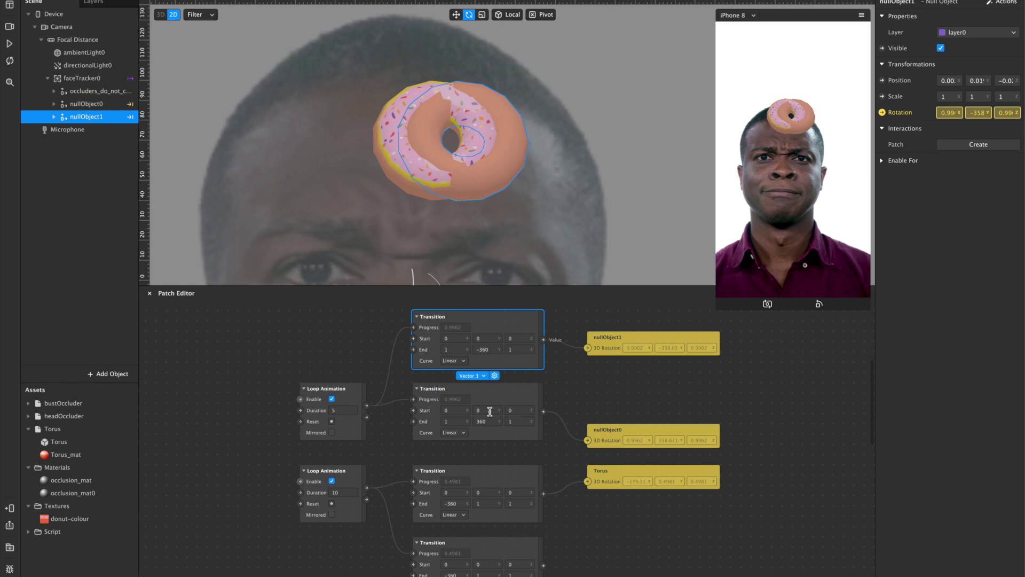
Create a 3D rotation patch for the Torus inside nullObject1 and connect the lowest Transition patch's value to it
left_click(54, 118)
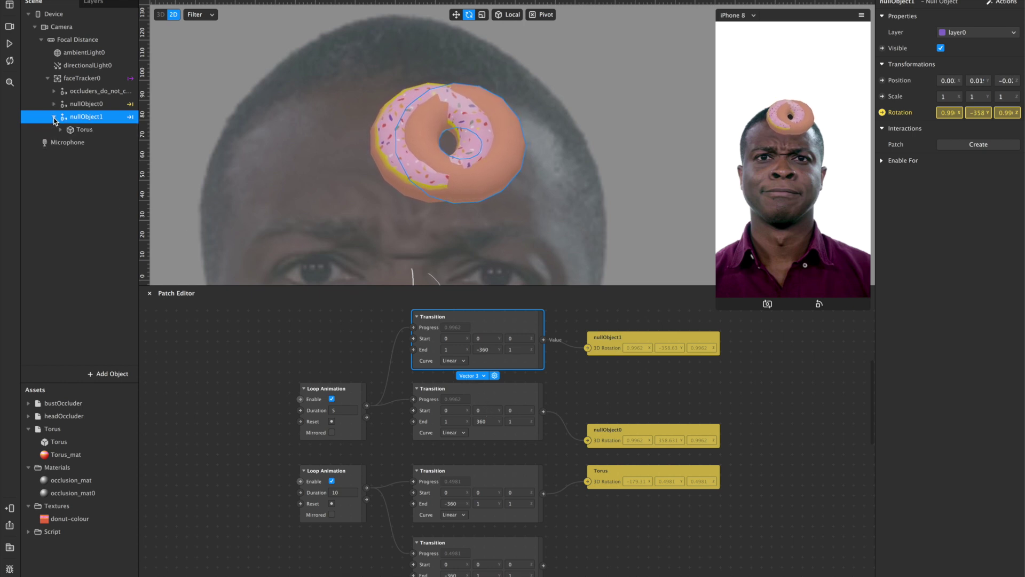
left_click(88, 129)
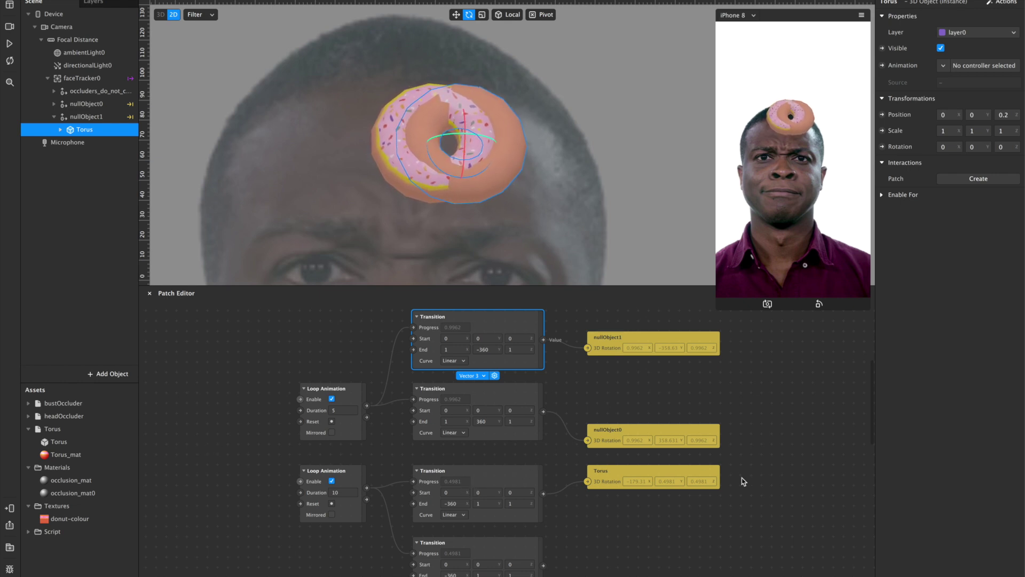
left_click(881, 147)
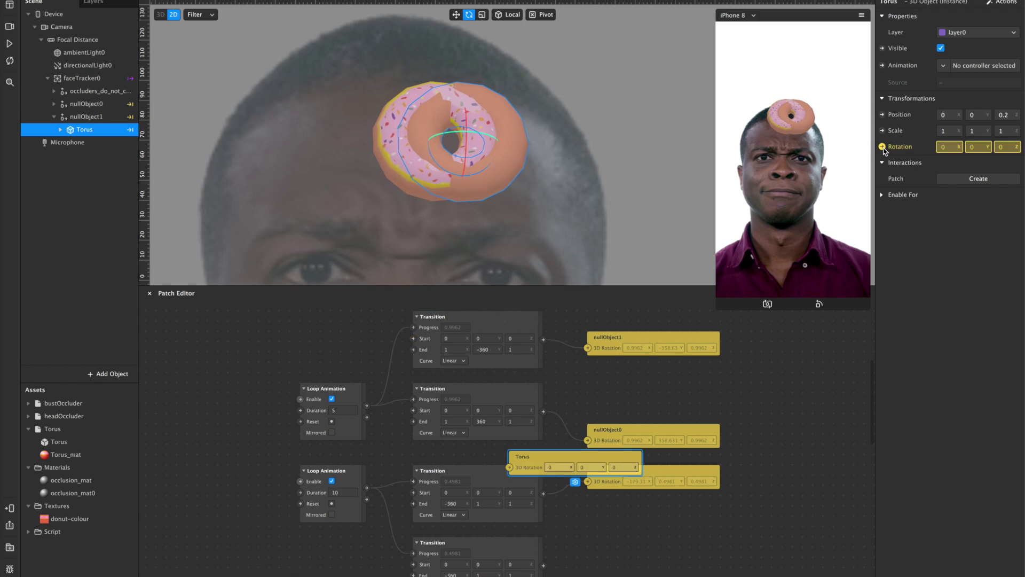
left_click_drag(605, 457, 630, 541)
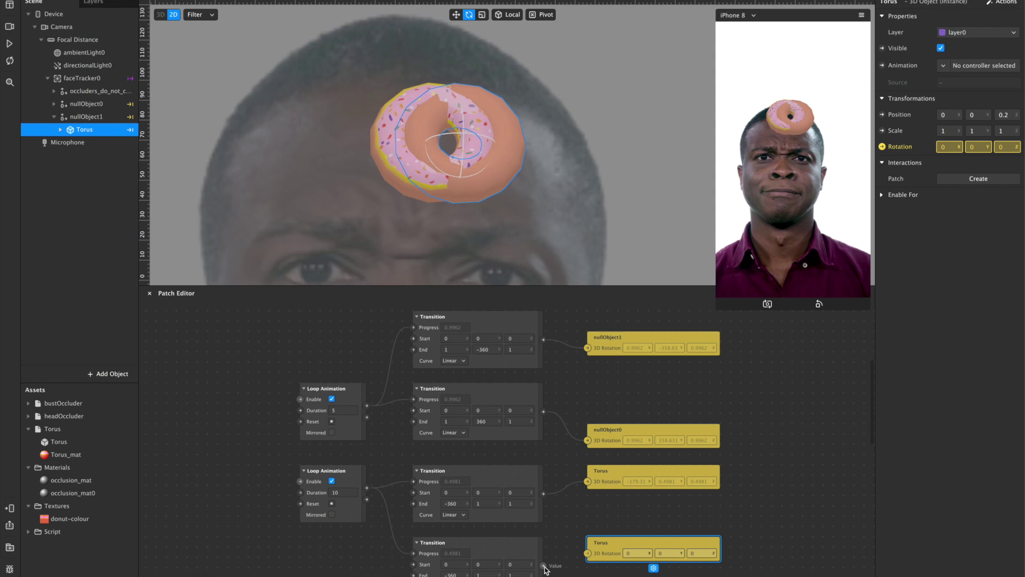
left_click_drag(544, 567, 586, 555)
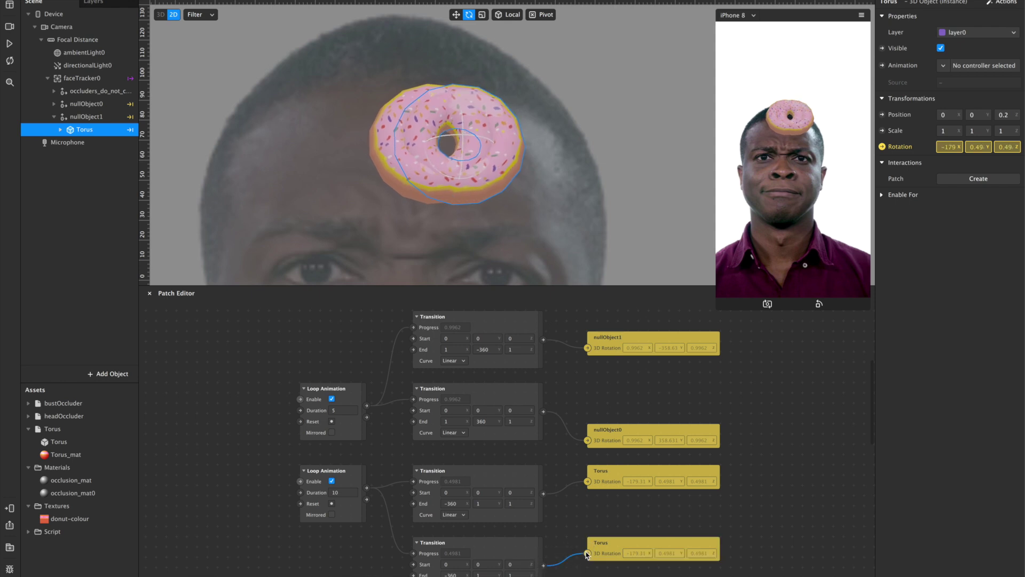
Set the Z end value to -360 in the Transition patch driving the duplicated Torus, and collapse nullObject1
left_click(458, 575)
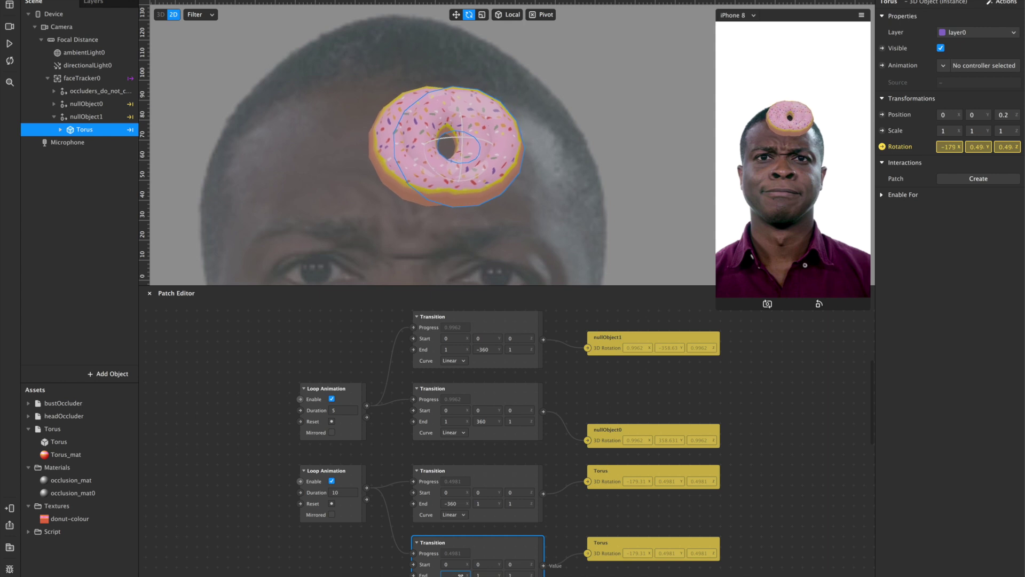
left_click(511, 574)
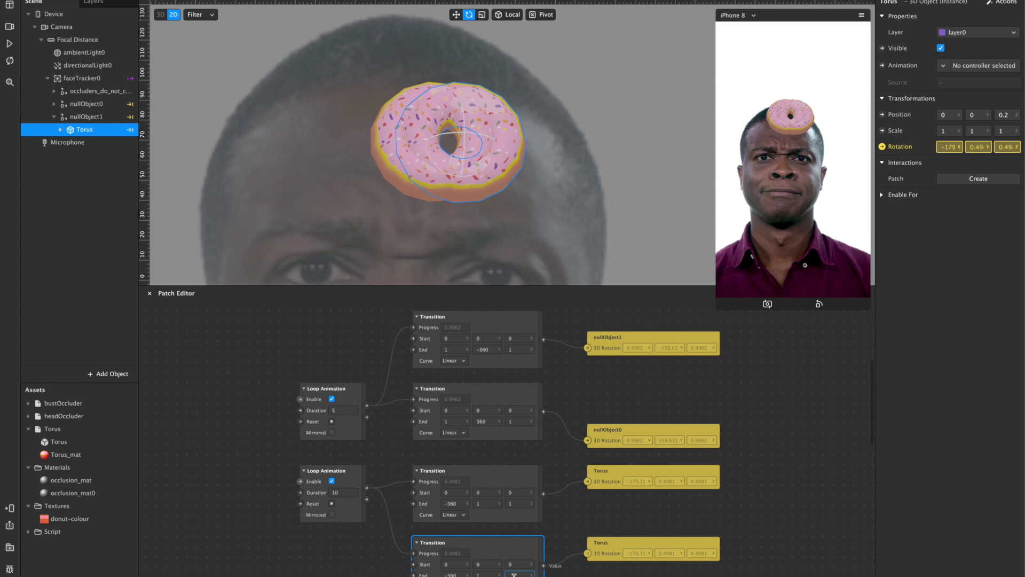
type("-360")
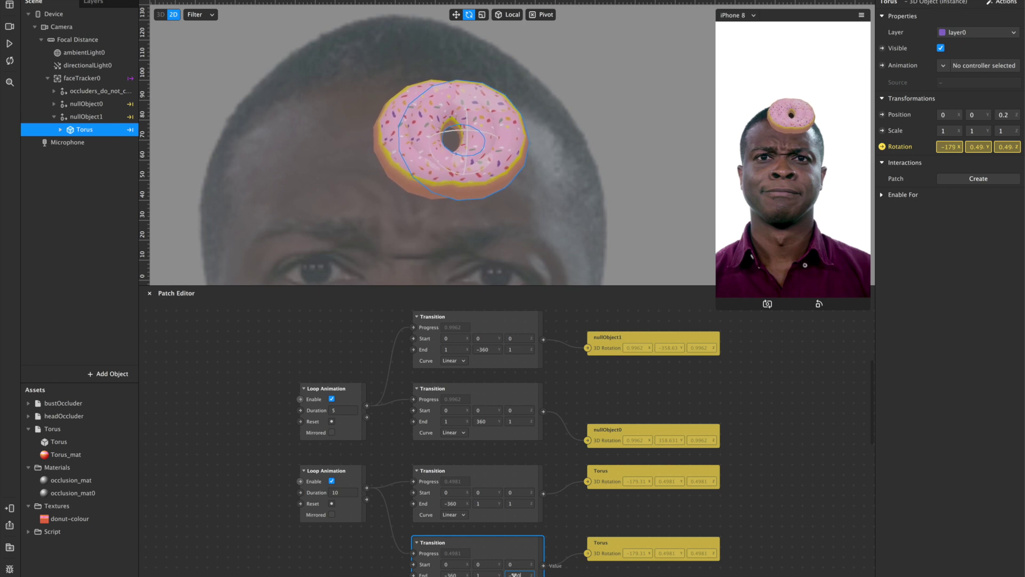
key("Return")
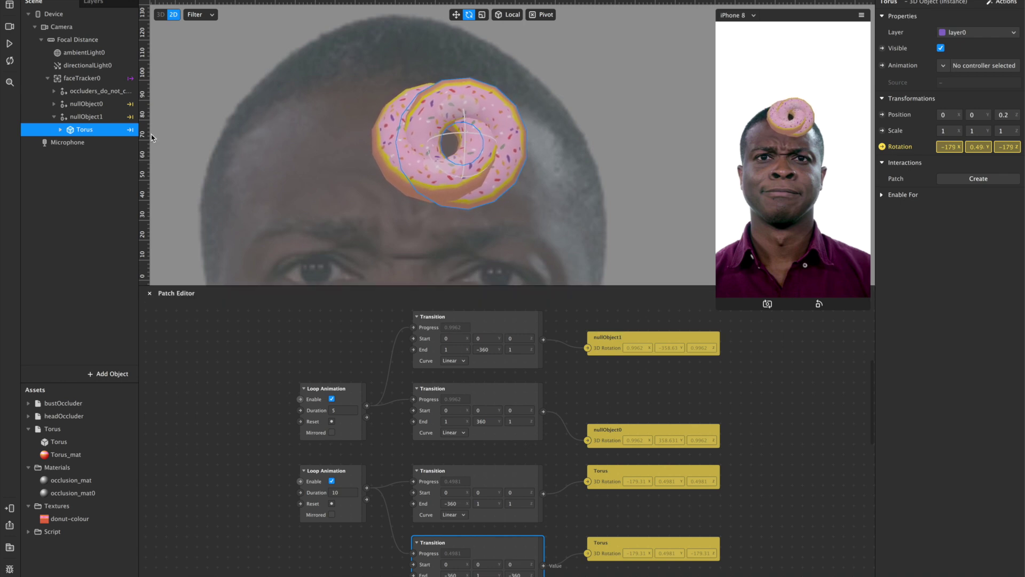
left_click(54, 118)
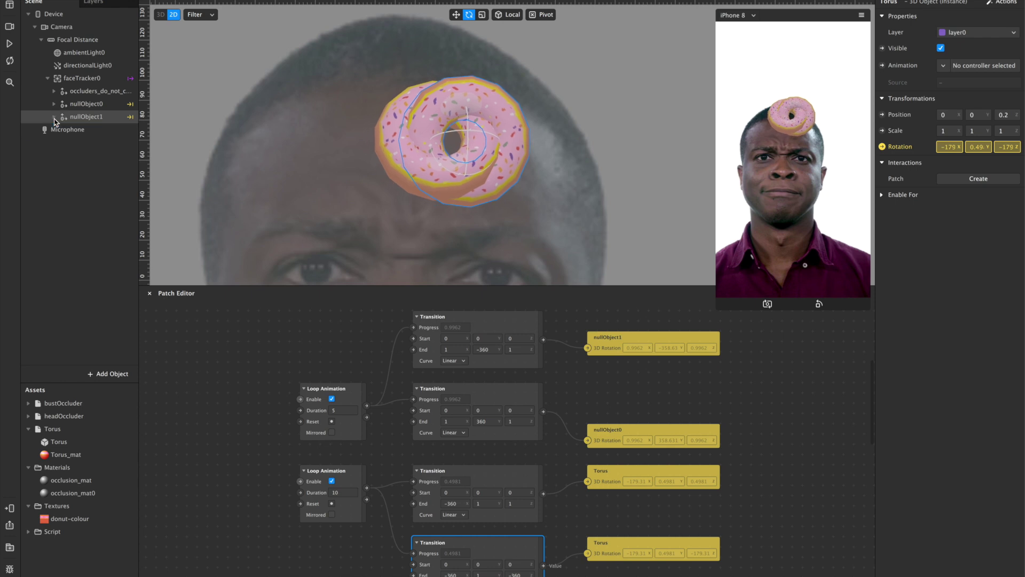
Add a new null object to the scene and rename it orbitOffSet
left_click(115, 374)
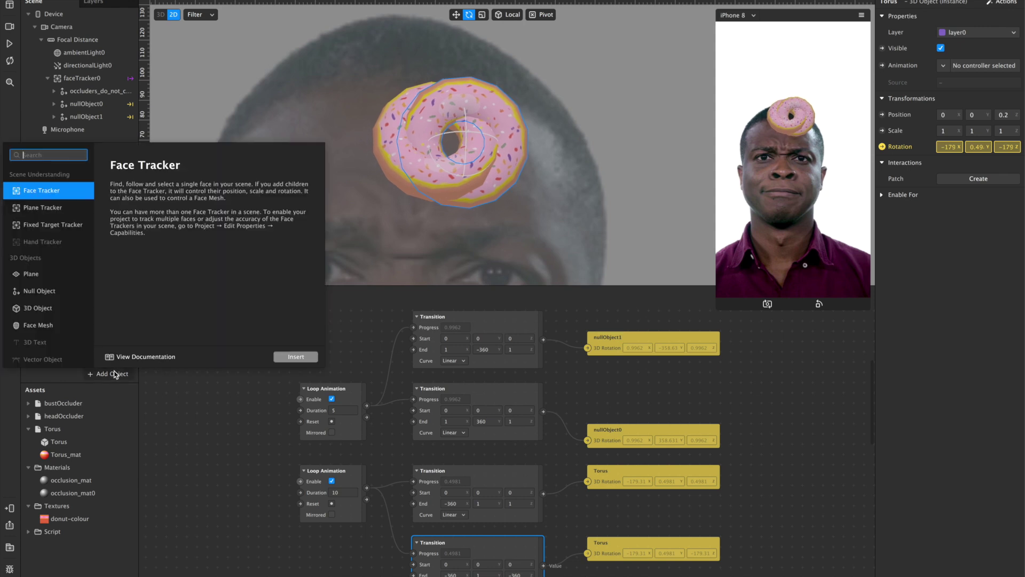
left_click(47, 291)
double_click(47, 290)
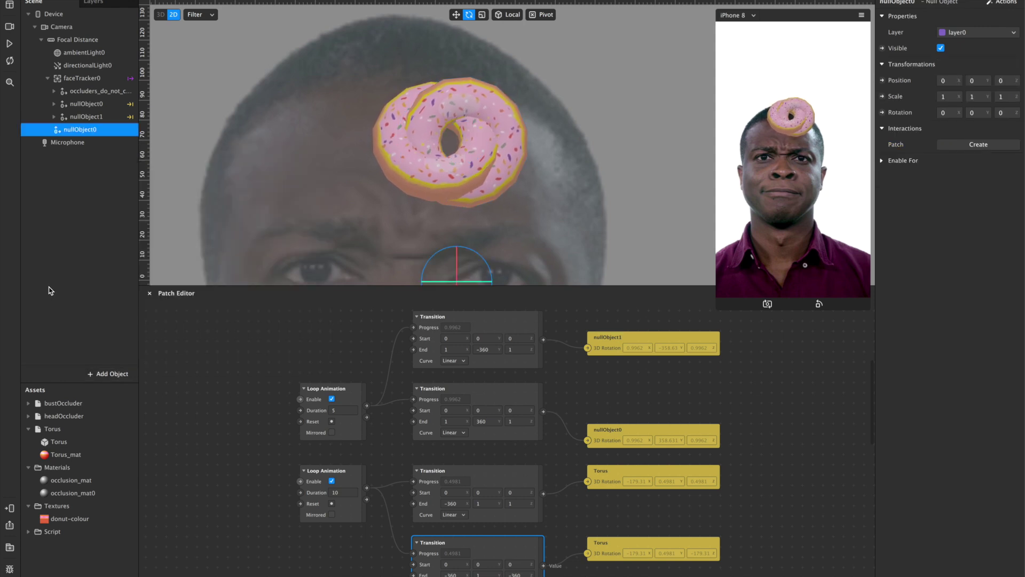
right_click(69, 129)
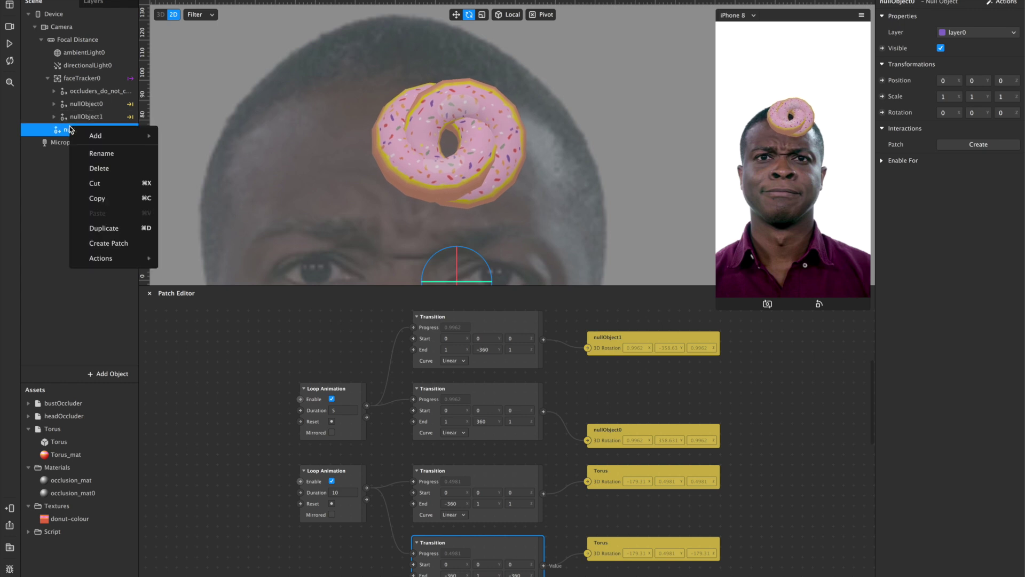
left_click(94, 157)
type("o")
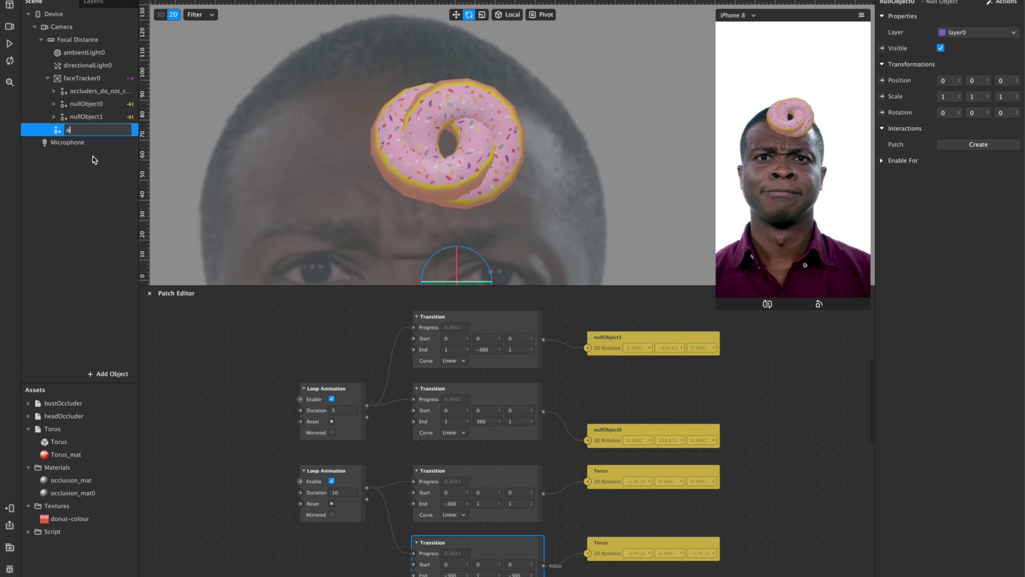
type("rbitOff")
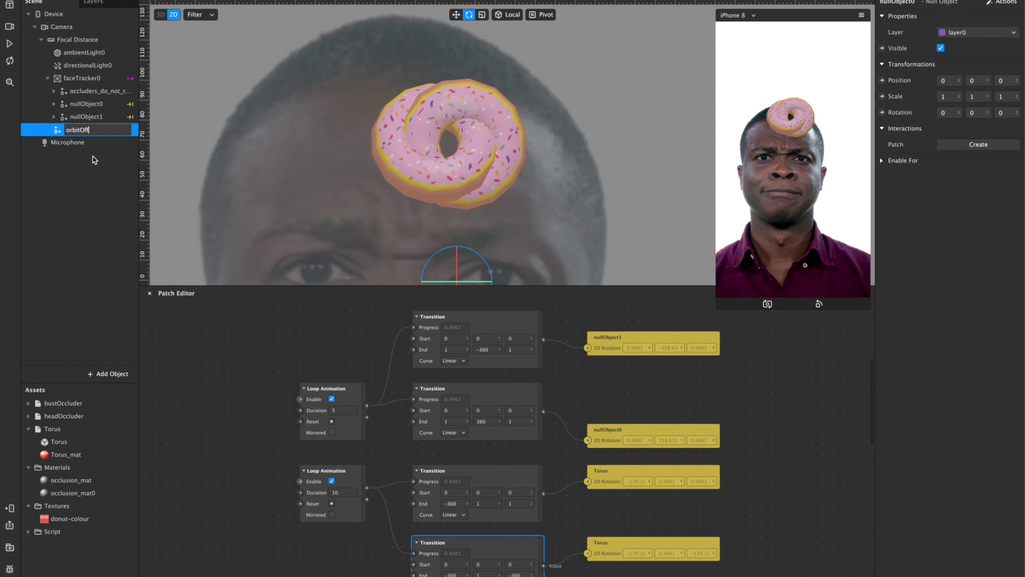
type("Set")
key("Return")
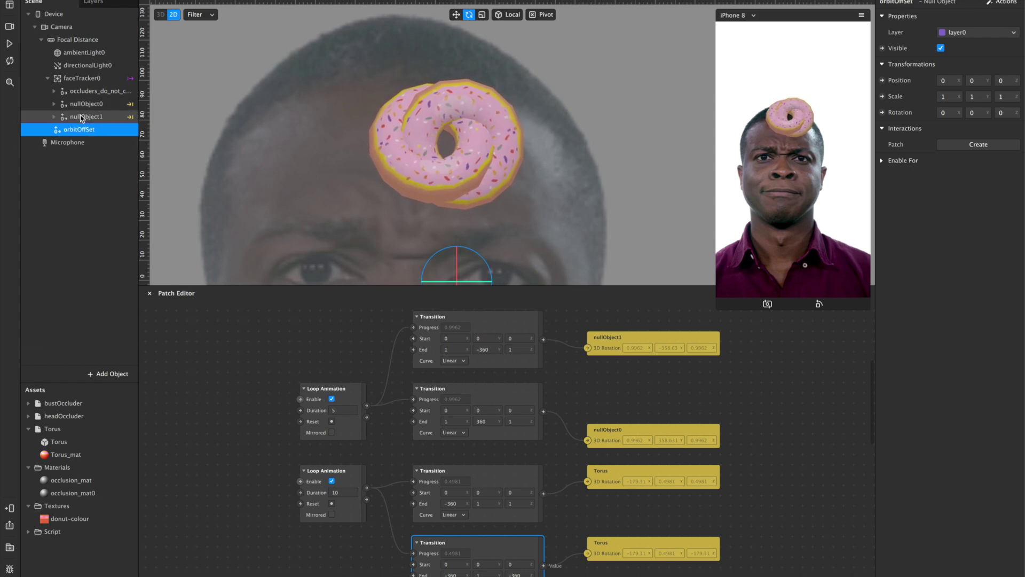
Nest nullObject1 inside the orbitOffSet null object
left_click_drag(86, 116, 87, 132)
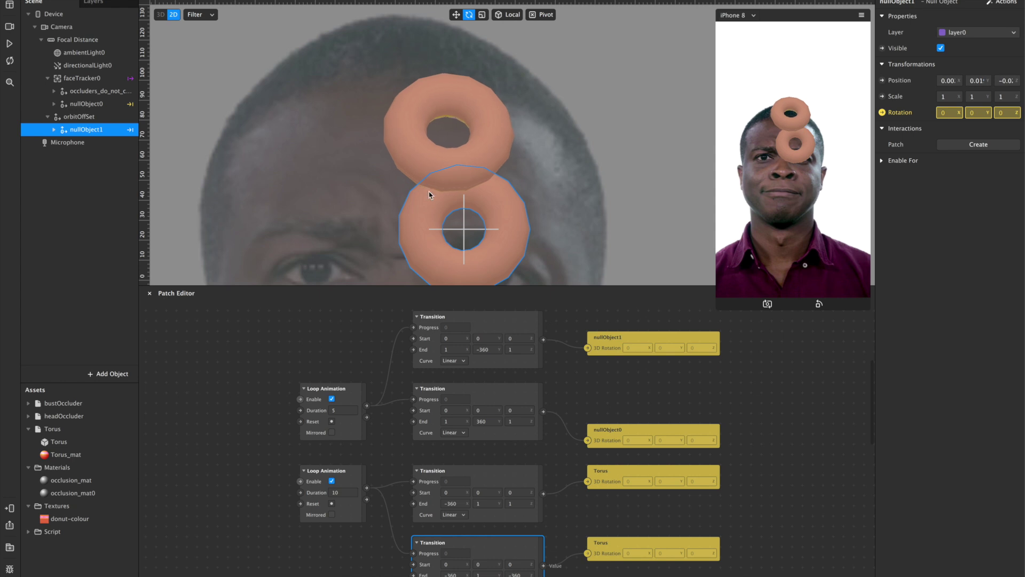
scroll(509, 219, "down", 2)
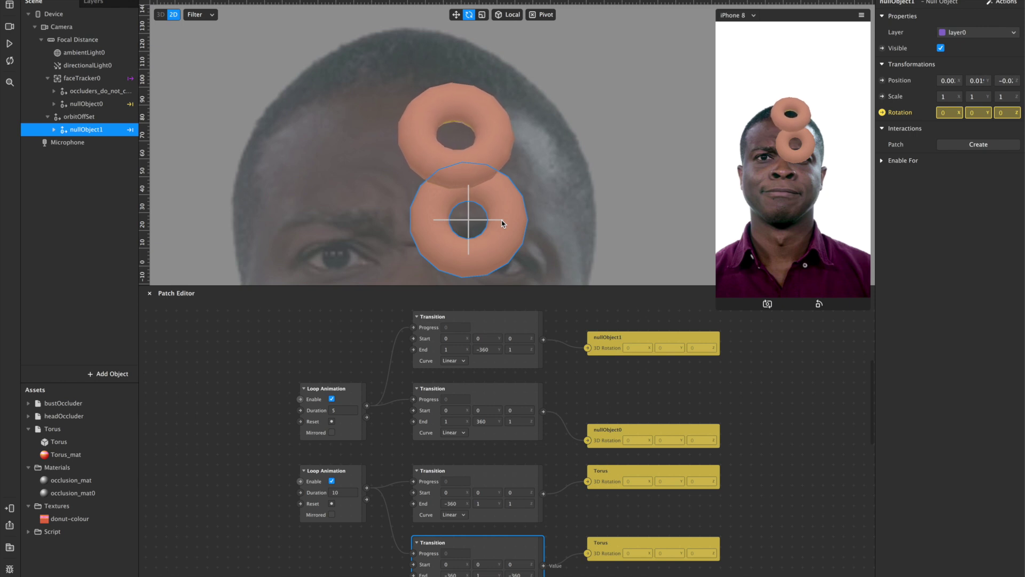
Try rotating the orbitOffSet null object freehand in the viewport, and undo the rotation
left_click(80, 116)
scroll(451, 227, "down", 3)
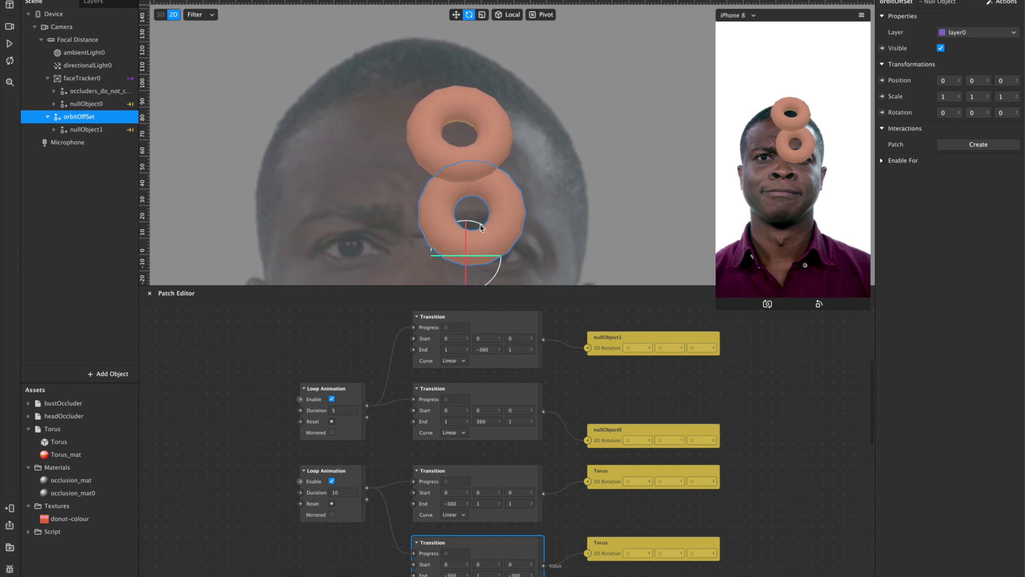
left_click_drag(479, 228, 577, 266)
key("super+z")
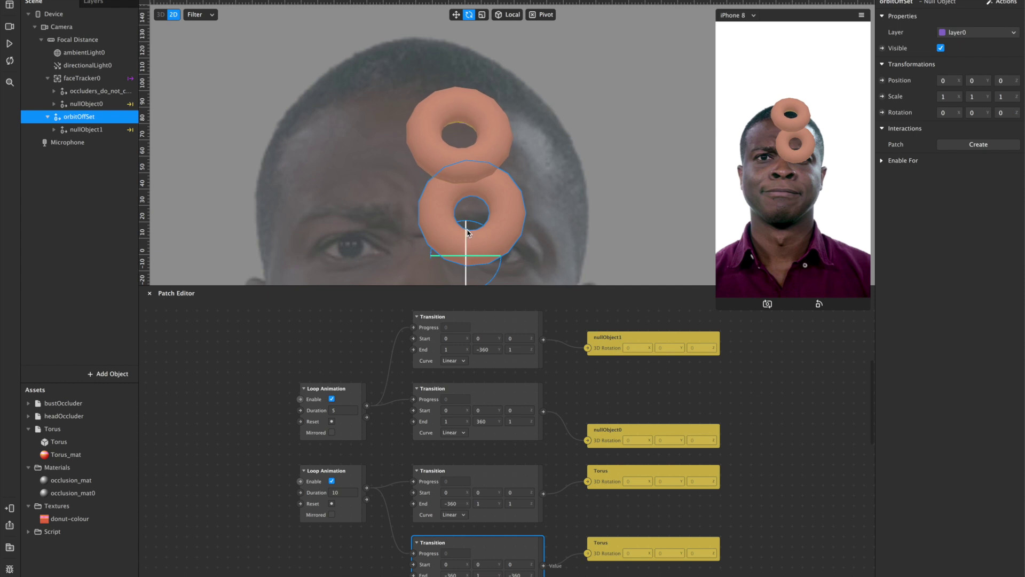
Rotate the orbitOffSet null object about 44.4° around its X axis and play the preview video
left_click_drag(468, 250, 469, 256)
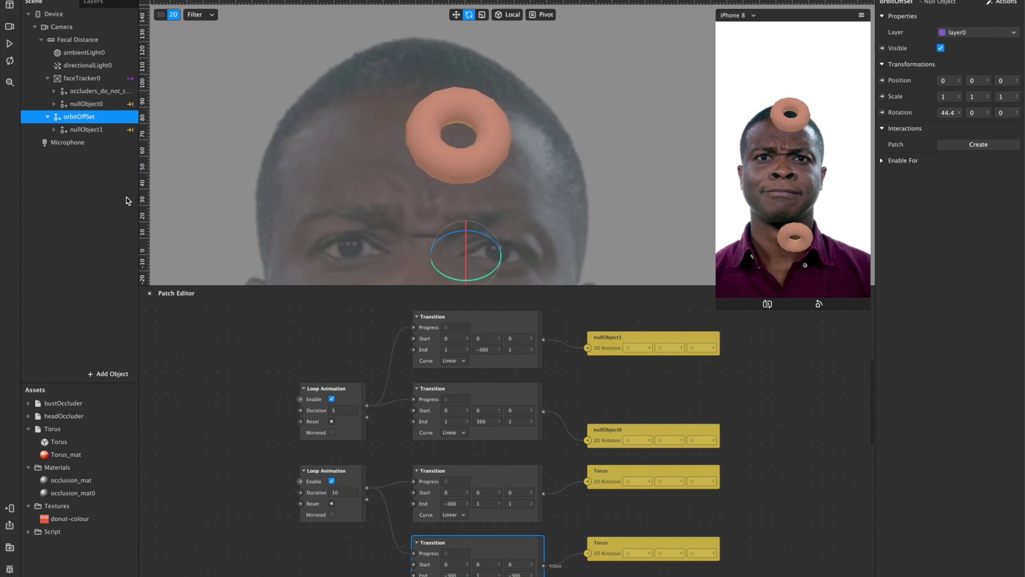
left_click(10, 43)
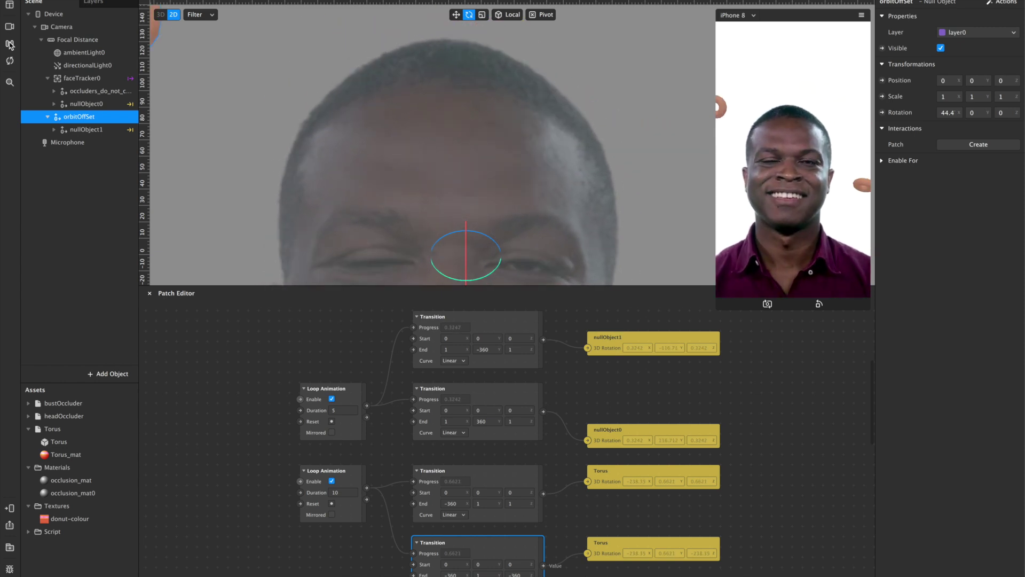
Add a Particle System object to the scene with nothing else selected
left_click(67, 228)
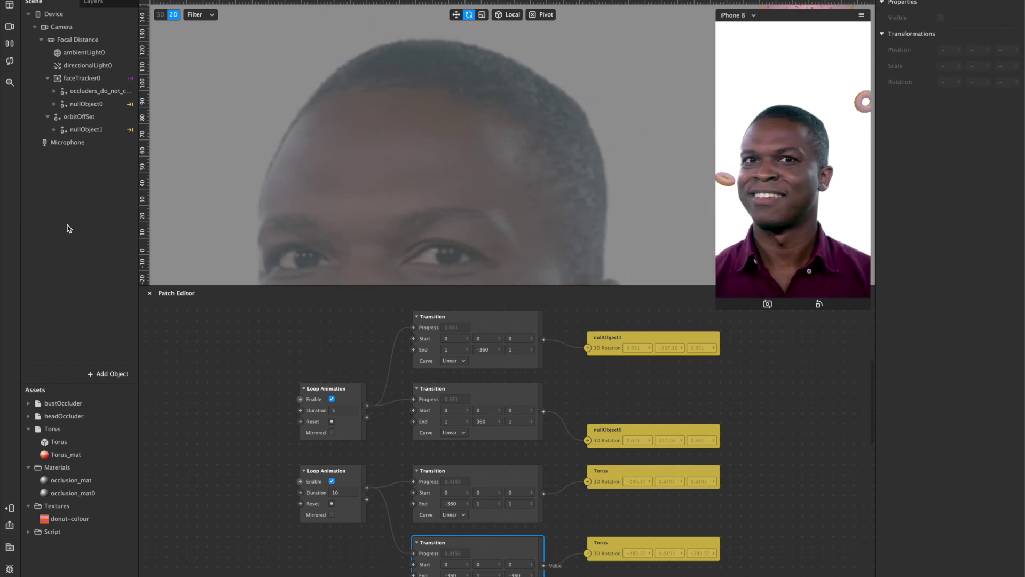
left_click(109, 373)
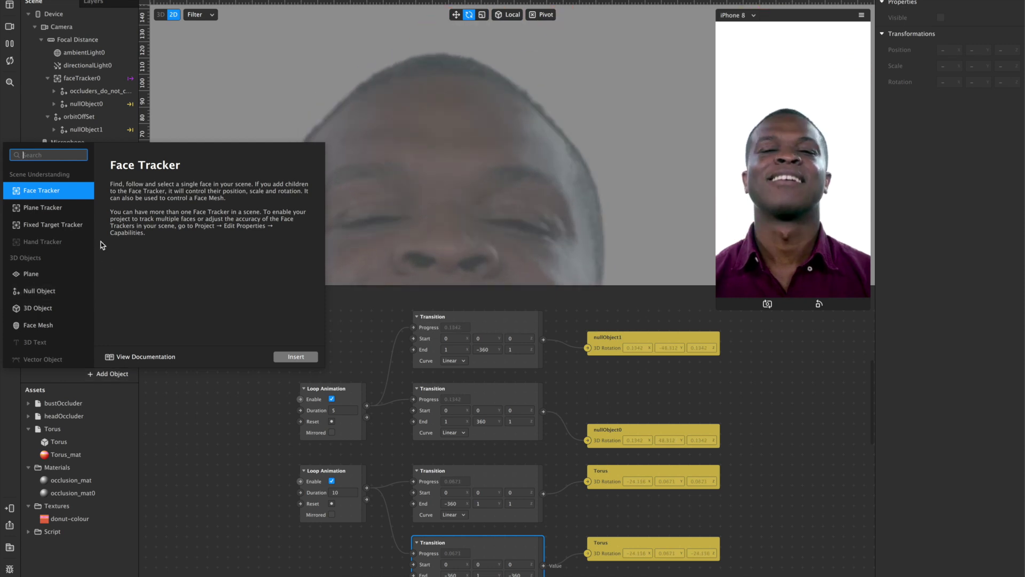
type("emi")
key("BackSpace")
key("BackSpace")
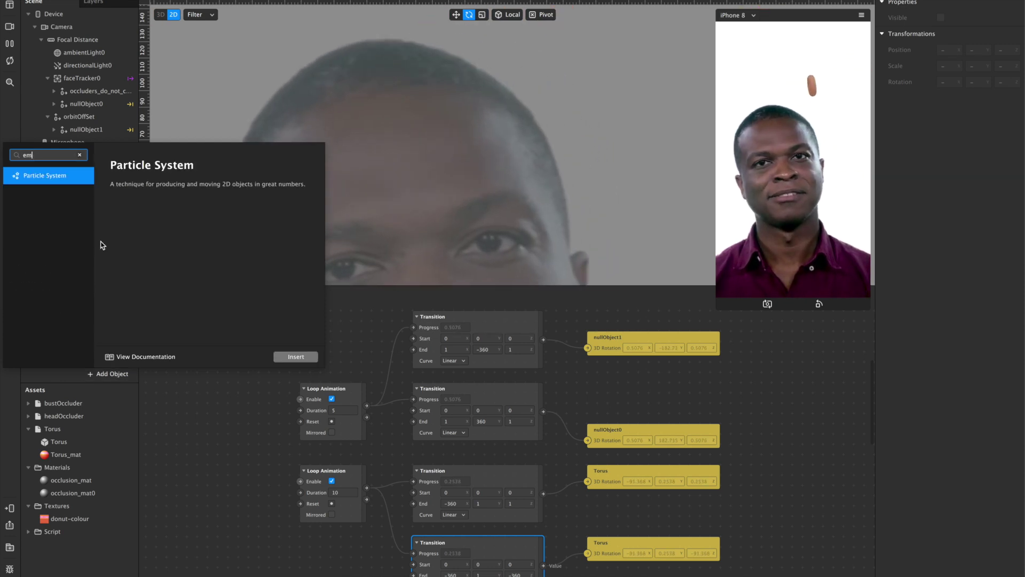
key("BackSpace")
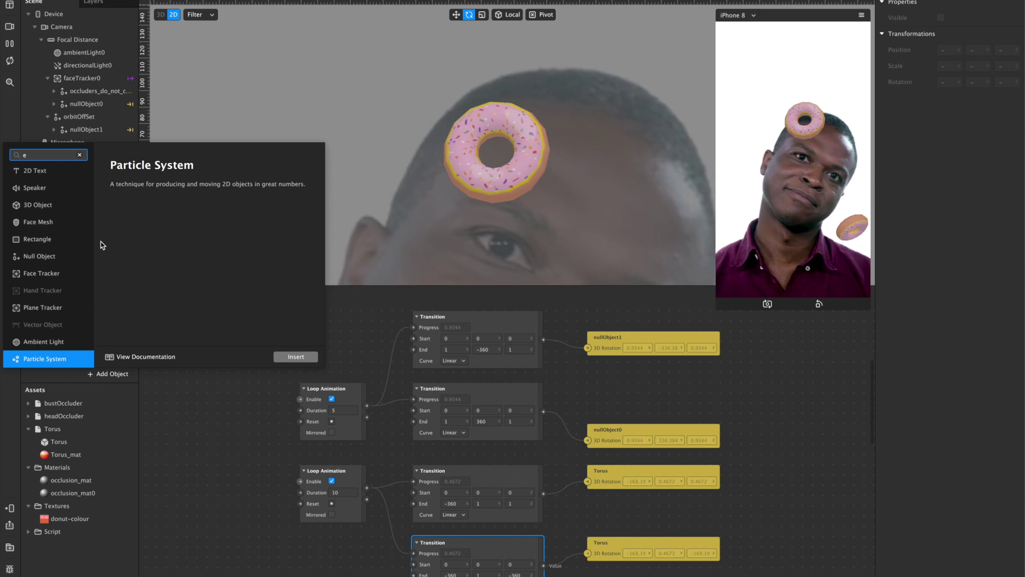
type("par")
key("Return")
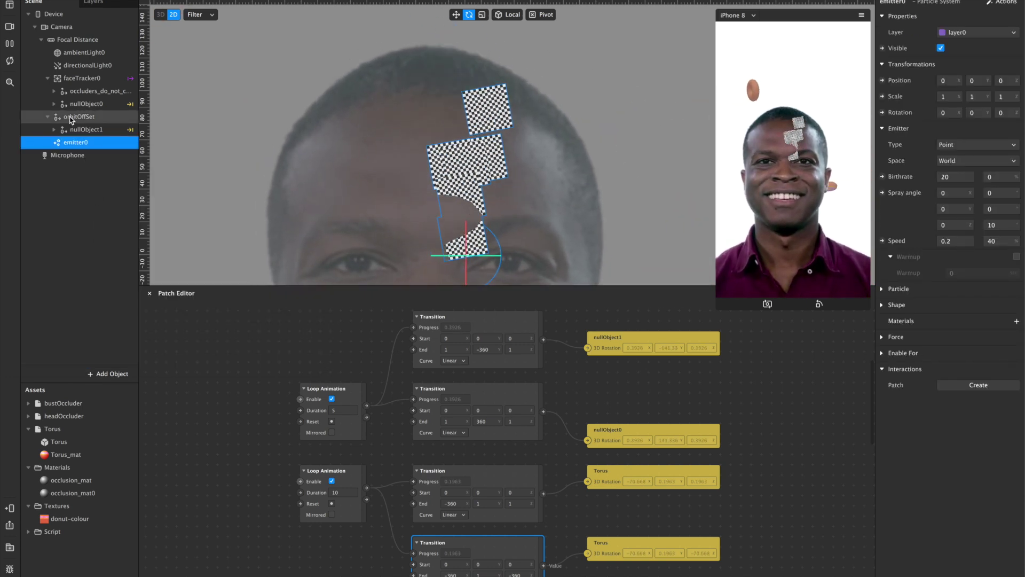
Expand nullObject1 and nest the emitter0 particle system inside its Torus object
left_click(55, 130)
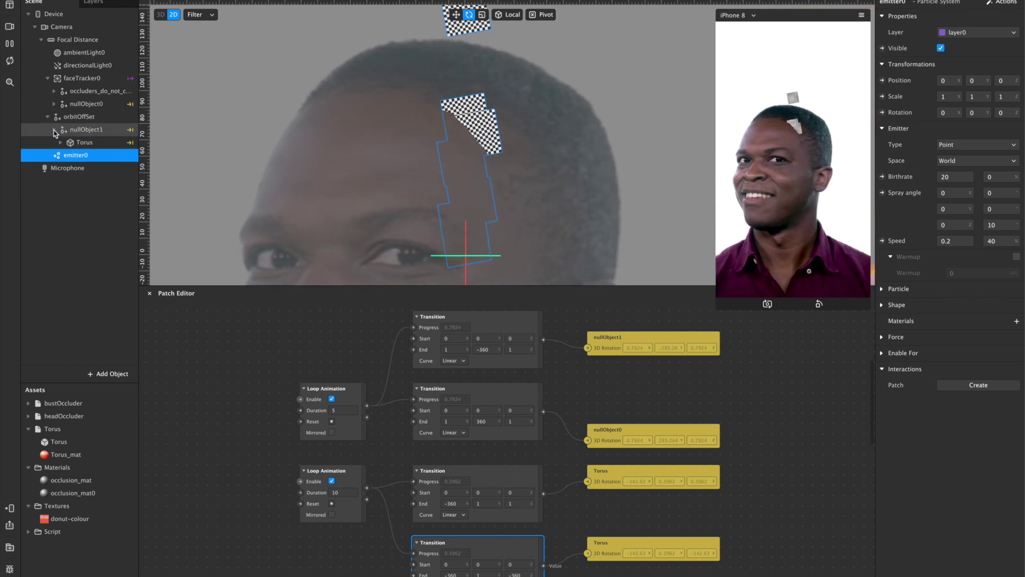
left_click_drag(65, 154, 80, 145)
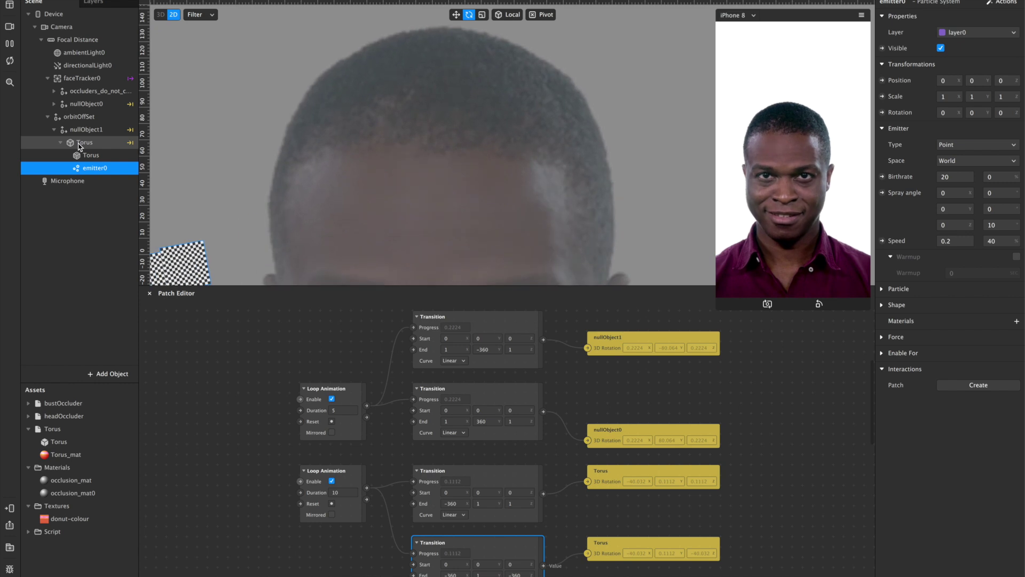